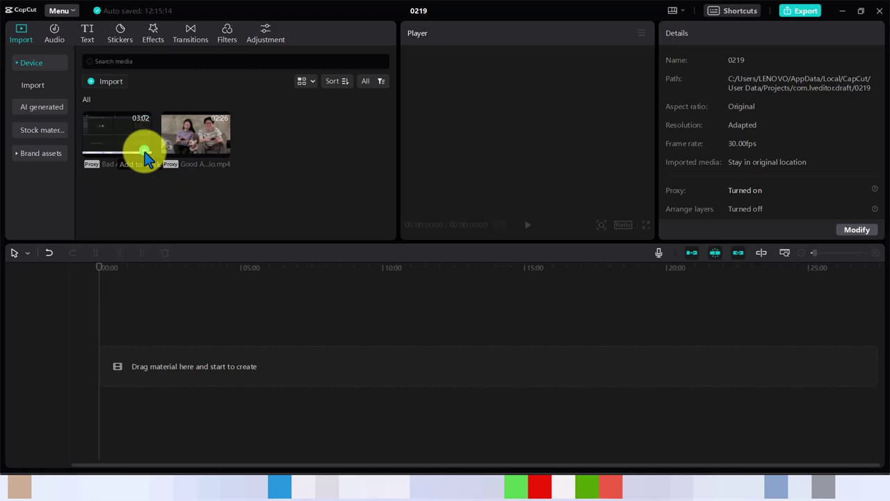
- Add Bad Audio in Video.mp4 to the main track and play its opening seconds
click(145, 153)
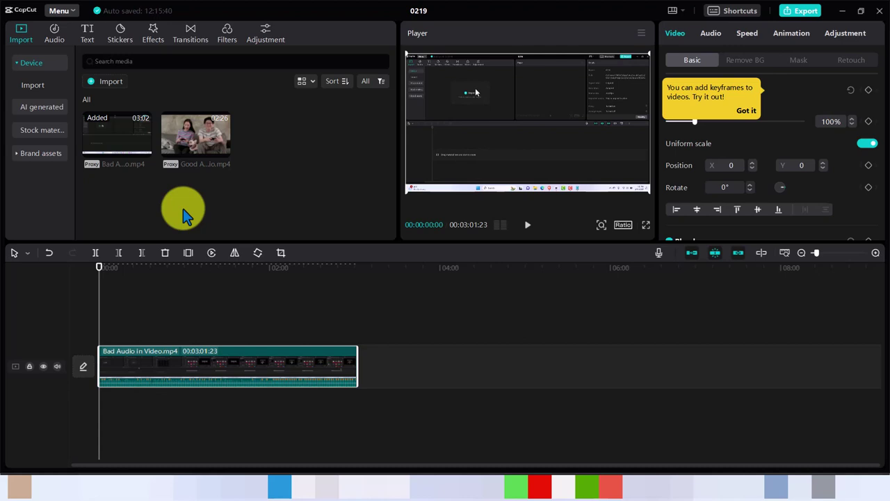
key(space)
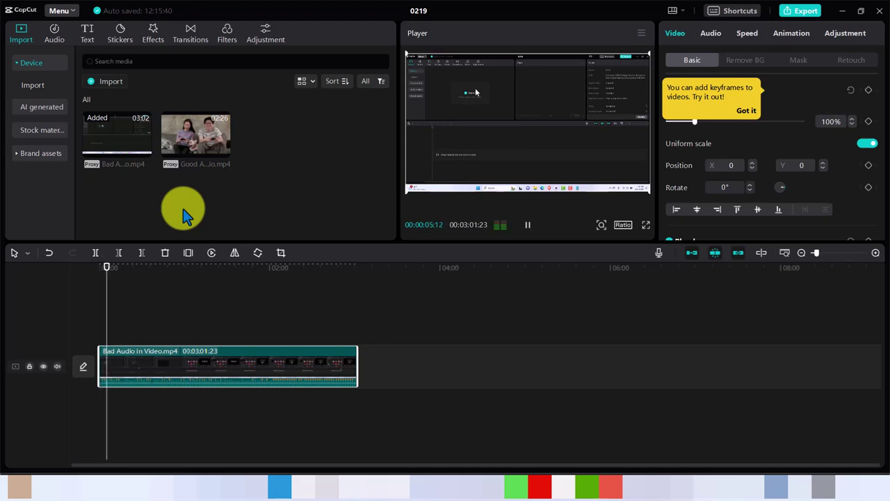
key(space)
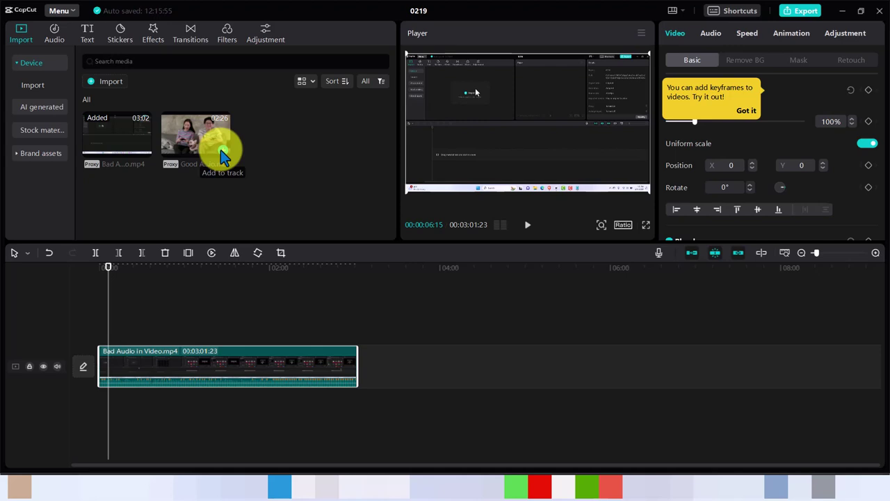
- Add Good Audio.mp4 and drag it onto its own track above the bad-audio clip
click(221, 152)
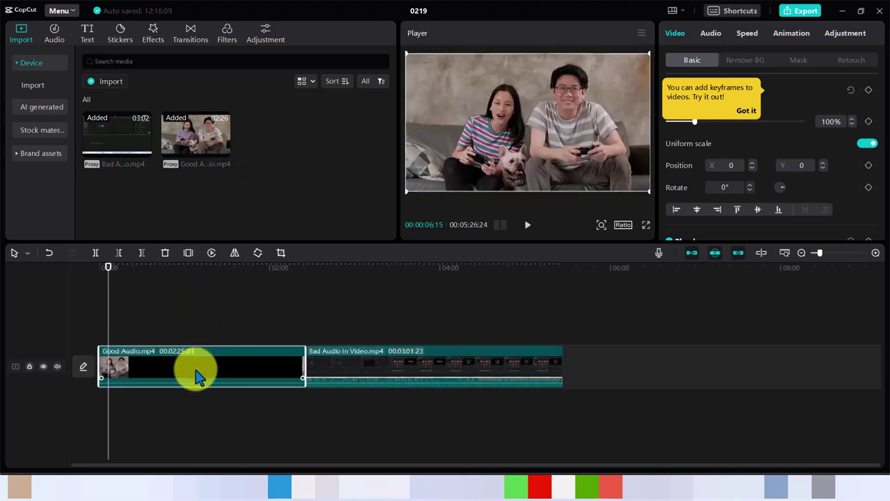
drag(195, 376, 200, 332)
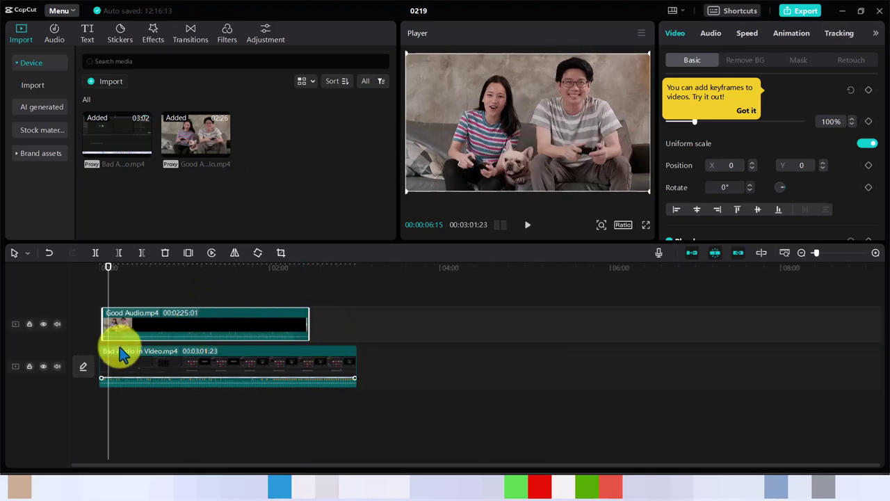
- Hide the Bad Audio in Video track, then play Good Audio.mp4 from the timeline start
click(43, 367)
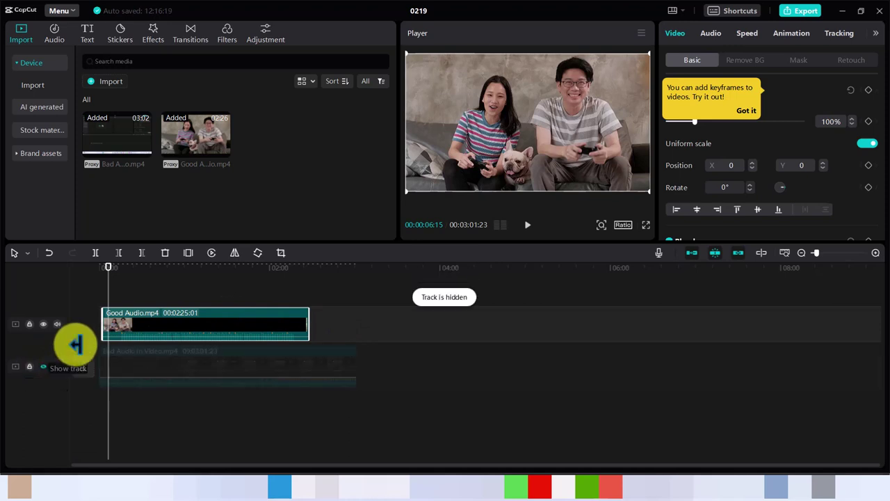
click(108, 264)
drag(97, 265, 114, 278)
key(space)
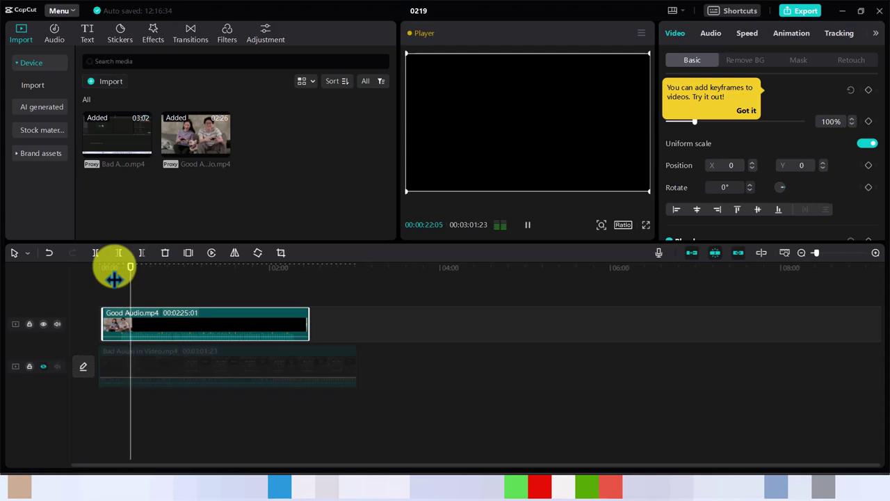
key(space)
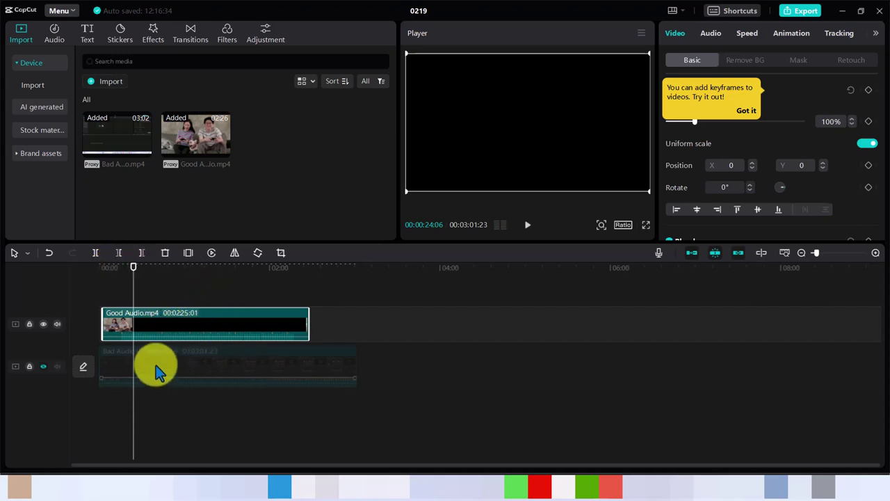
- Unhide the Bad Audio track, select both clips and apply Sync video to sound
click(42, 366)
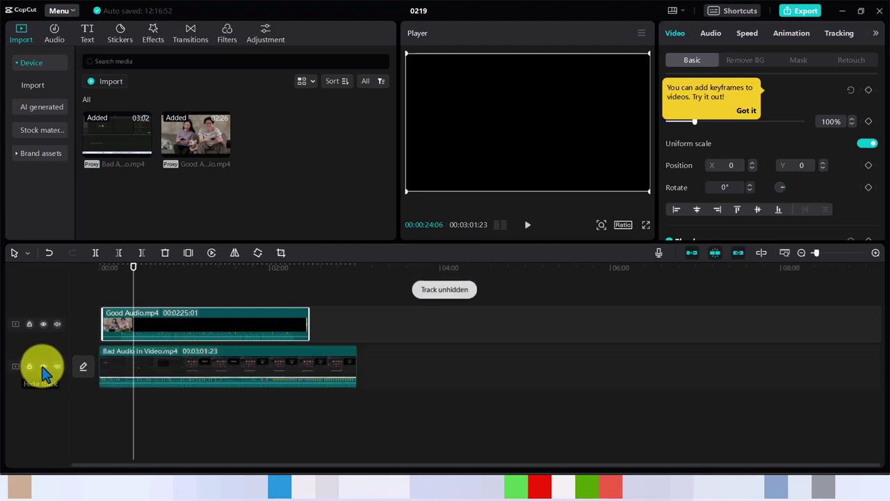
click(276, 371)
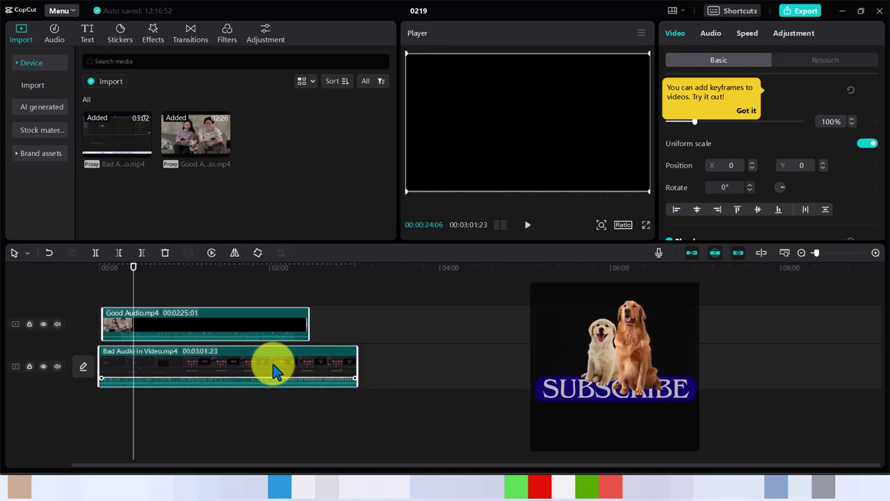
click(403, 327)
key(ctrl+a)
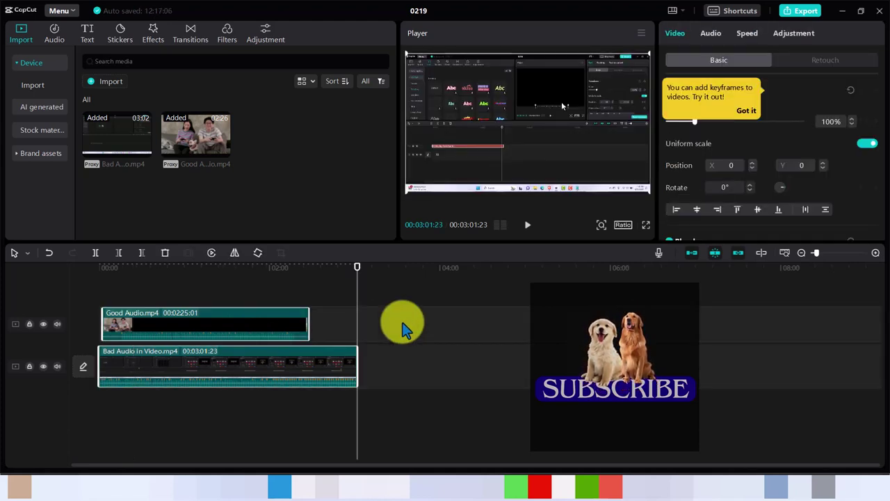
right_click(254, 329)
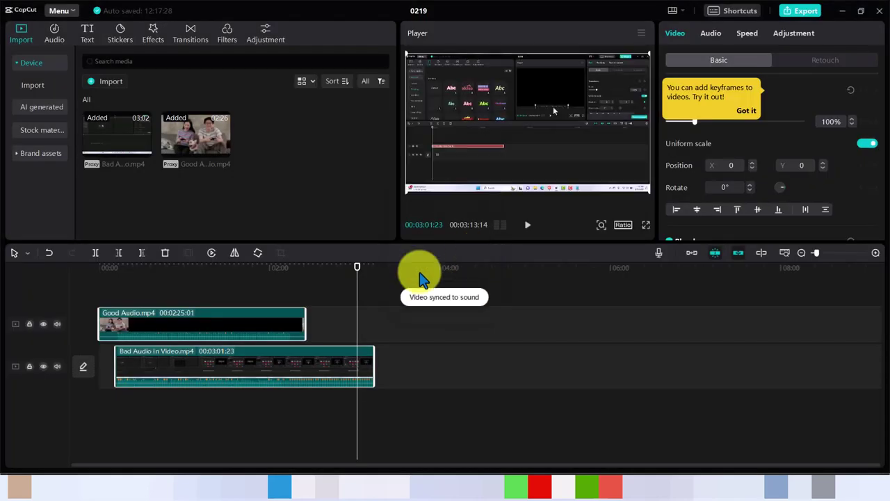
- Split both clips at 00:02:13:27, where Good Audio ends, and delete the tail pieces
click(209, 335)
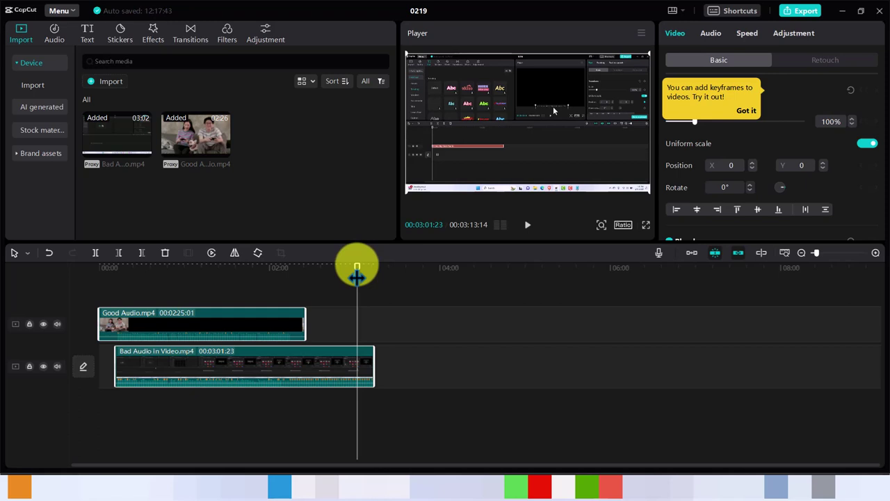
drag(357, 276, 292, 282)
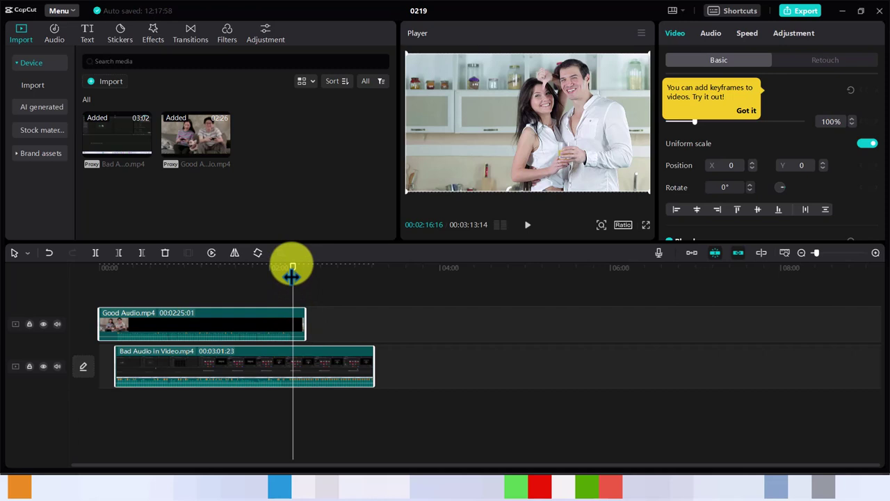
drag(292, 275, 288, 277)
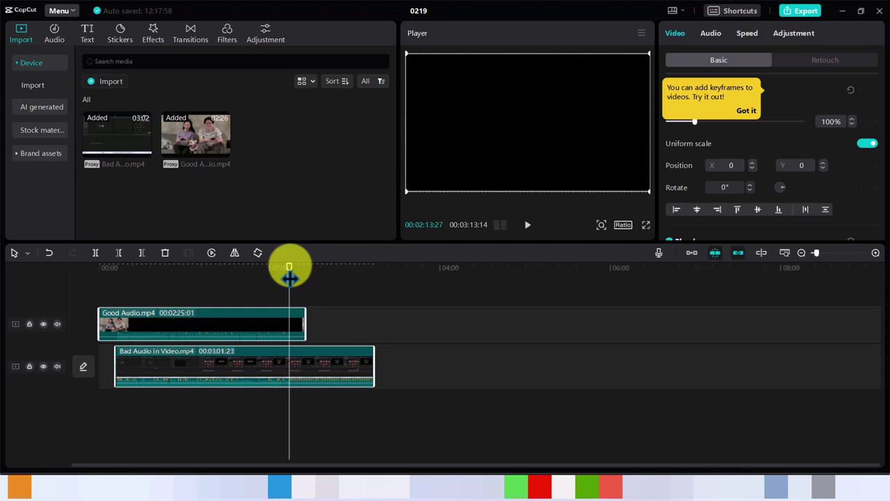
key(ctrl+b)
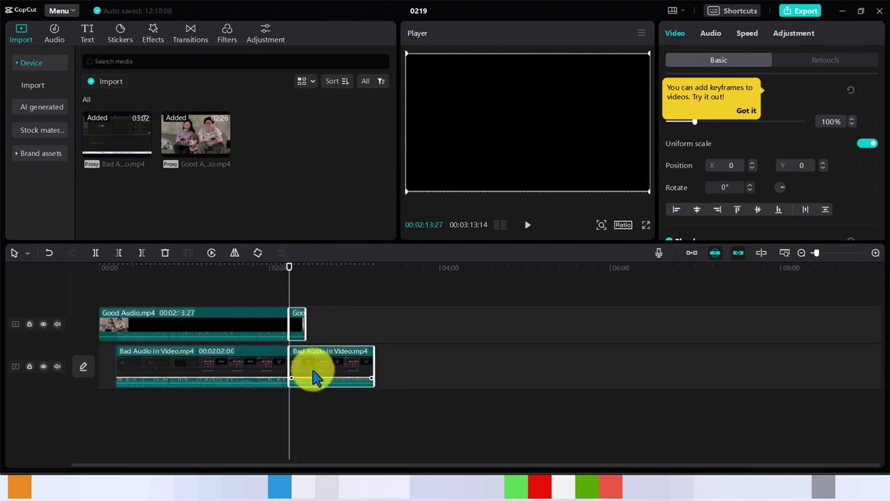
key(Delete)
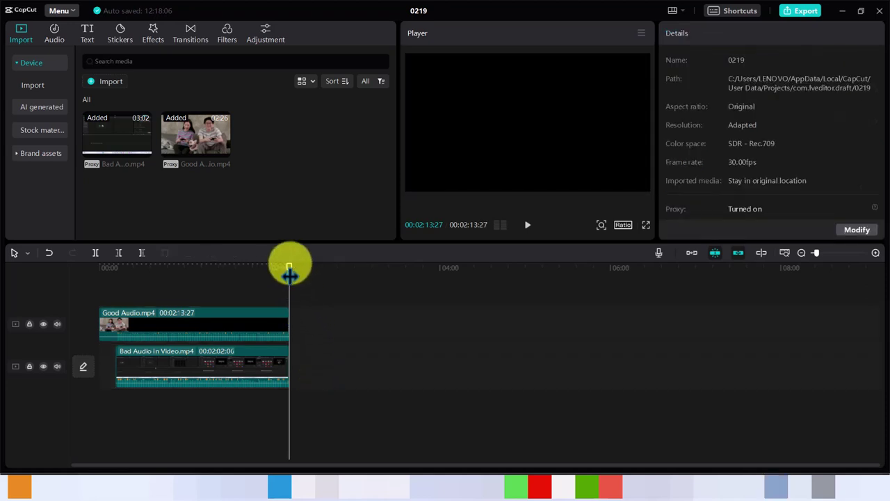
- Split both clips at 00:00:12:23 near the timeline start
drag(289, 275, 119, 287)
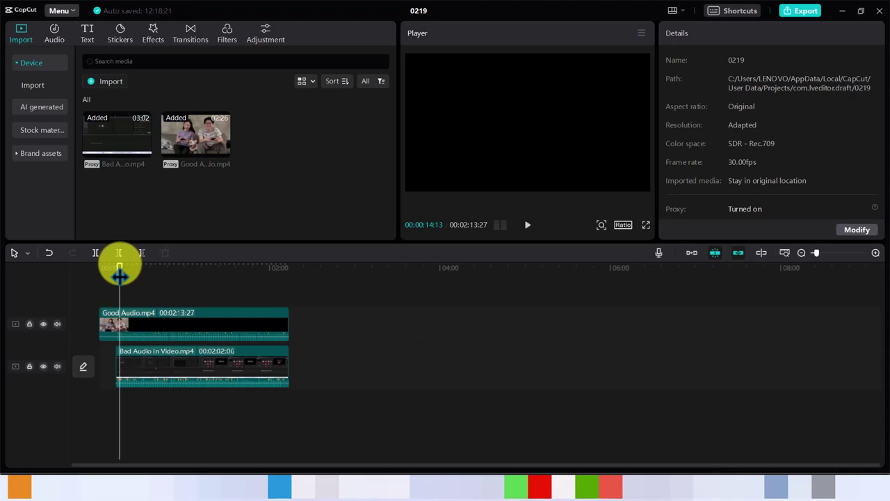
drag(120, 276, 117, 276)
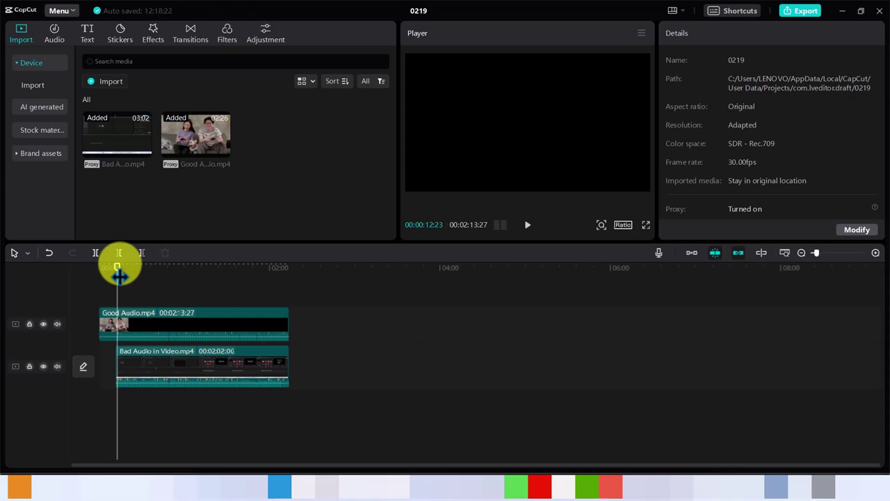
click(179, 334)
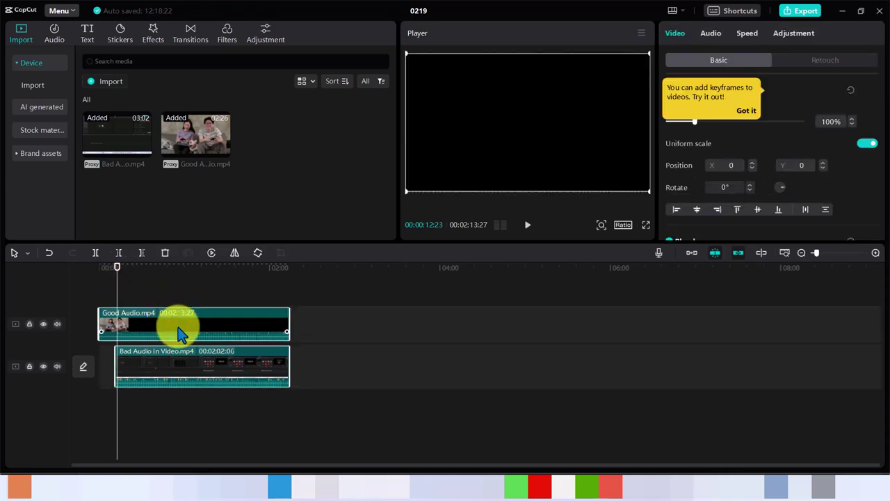
key(ctrl+b)
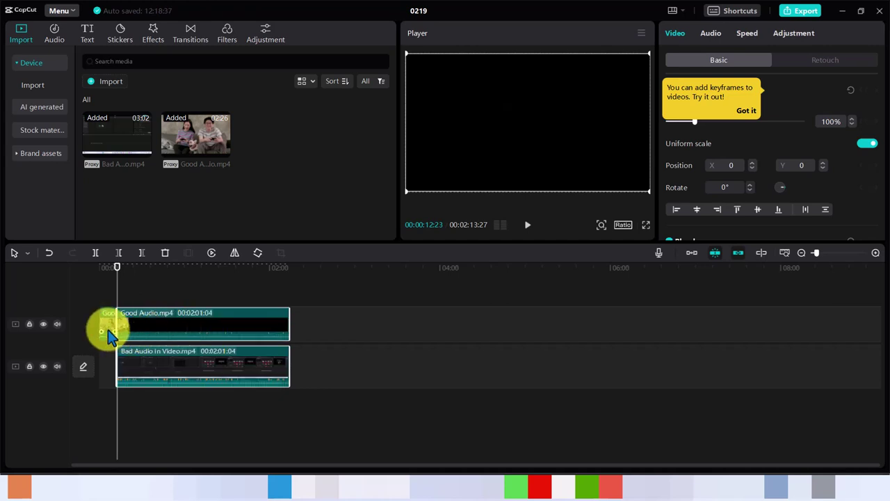
- Delete the short opening Good Audio piece, leaving matching 00:02:01:04 clips
click(108, 332)
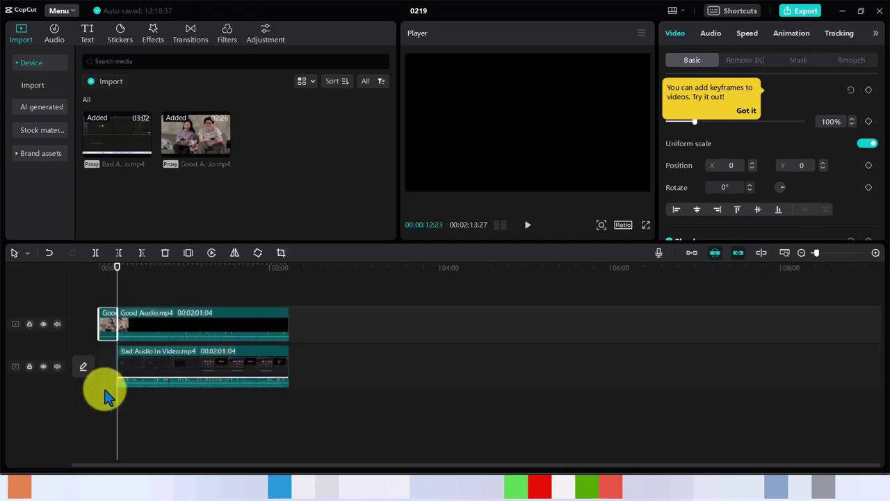
key(Delete)
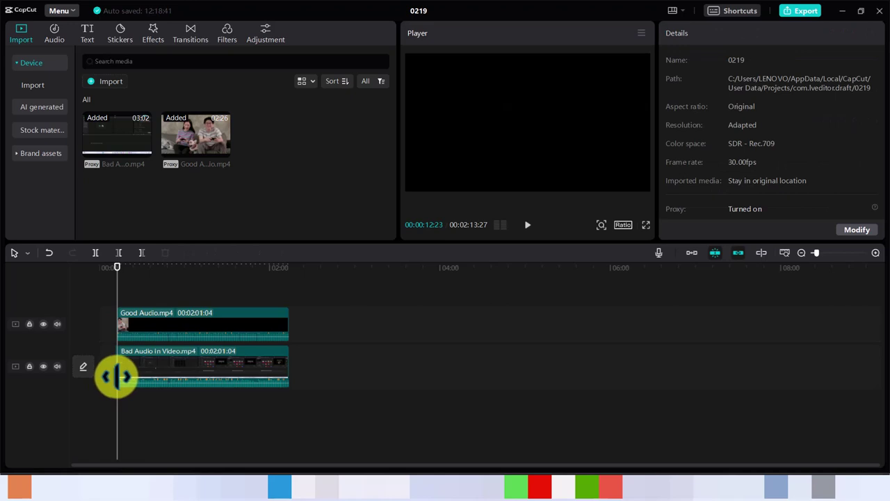
click(116, 377)
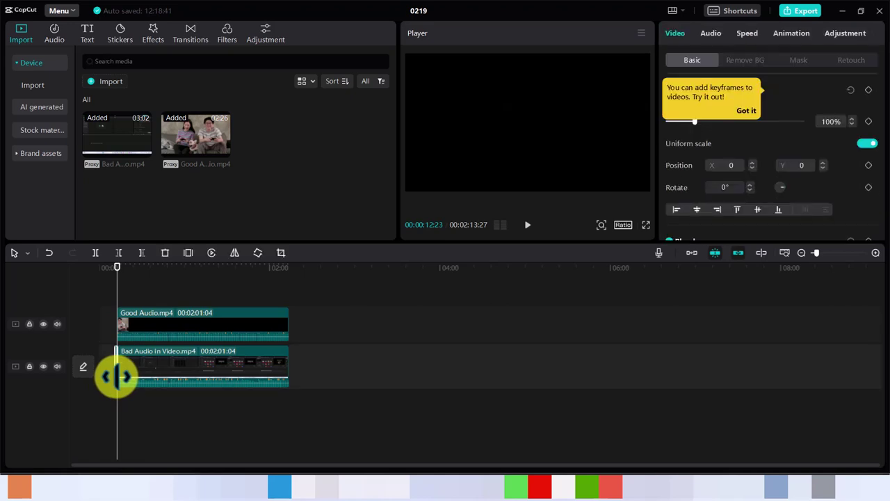
click(116, 376)
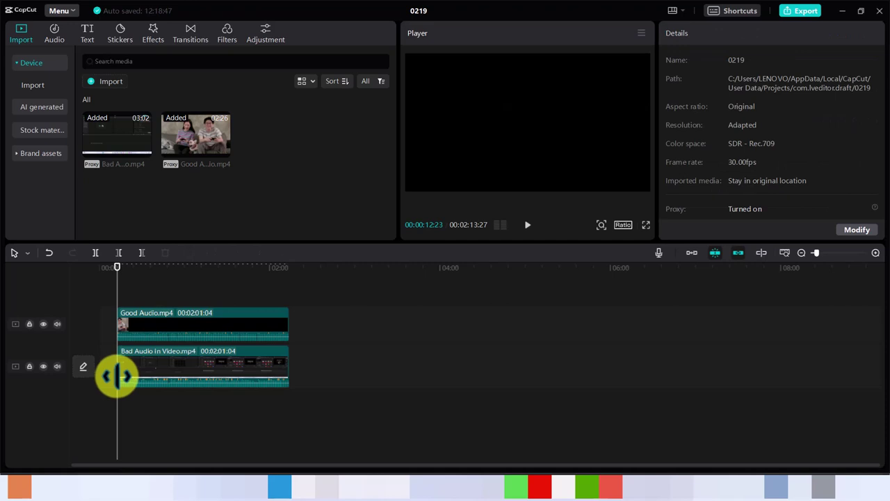
- Drop the Bad Audio clip's volume to -∞dB in the Audio panel and play to check
click(174, 373)
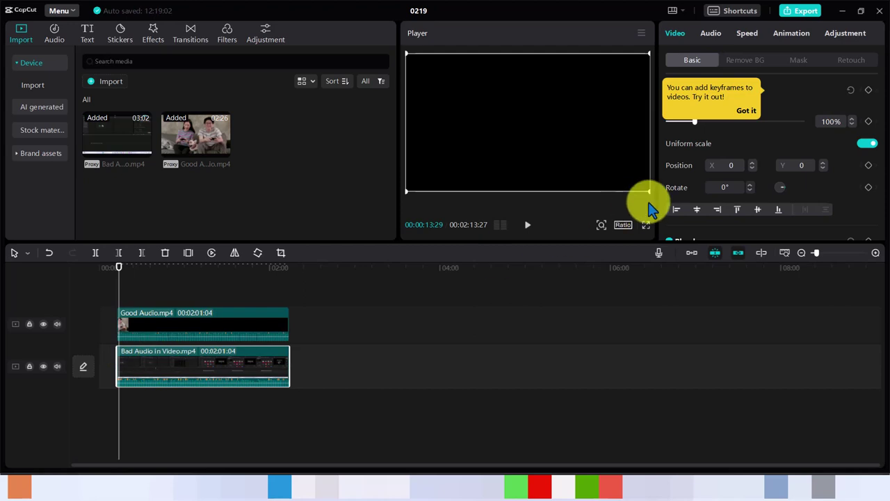
click(756, 113)
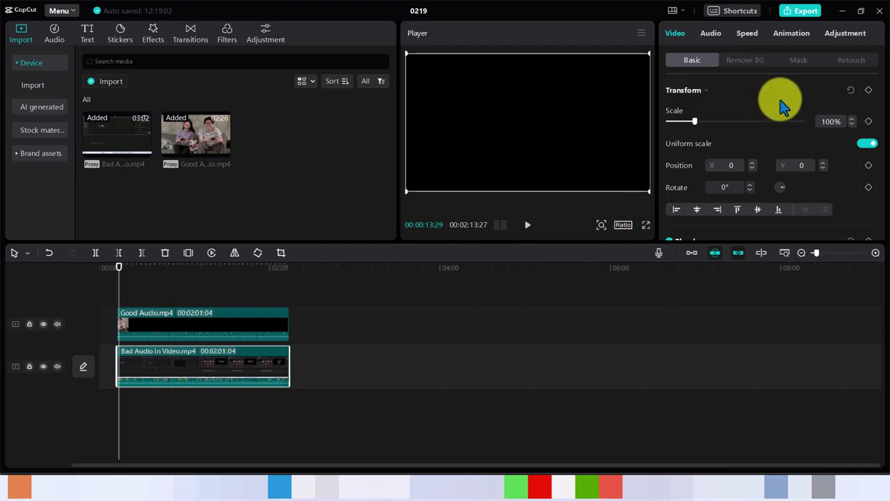
click(710, 33)
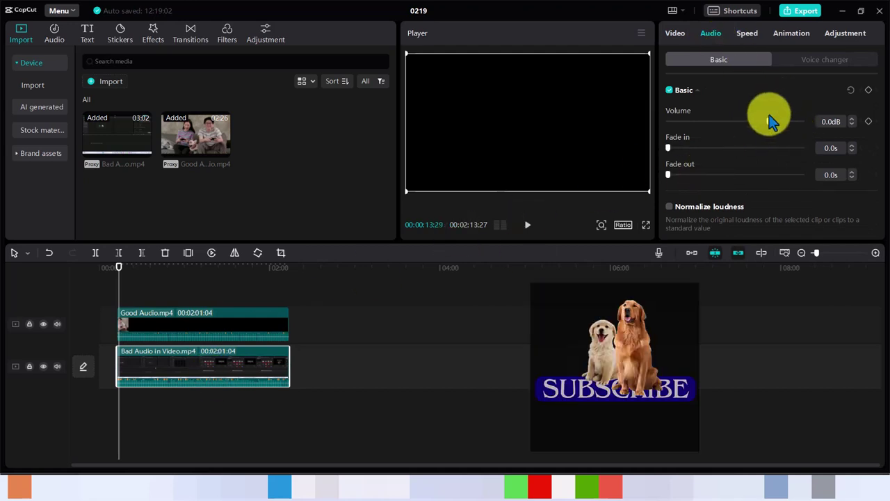
drag(769, 123, 655, 121)
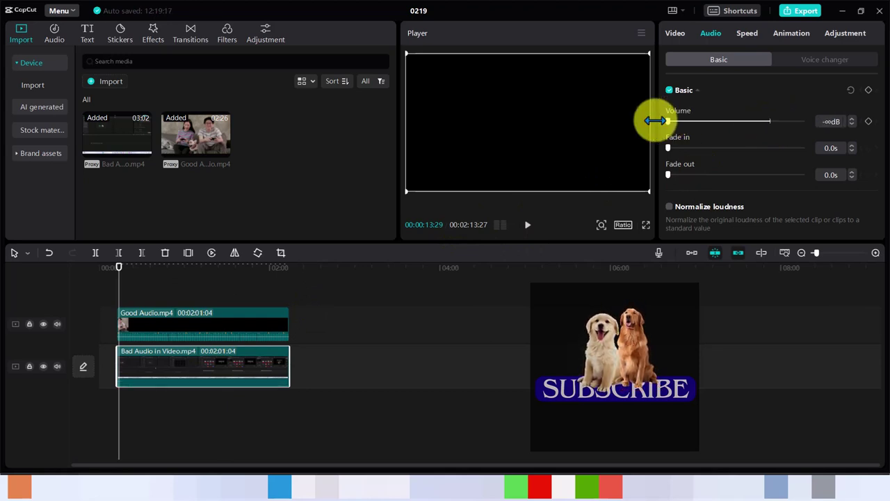
key(space)
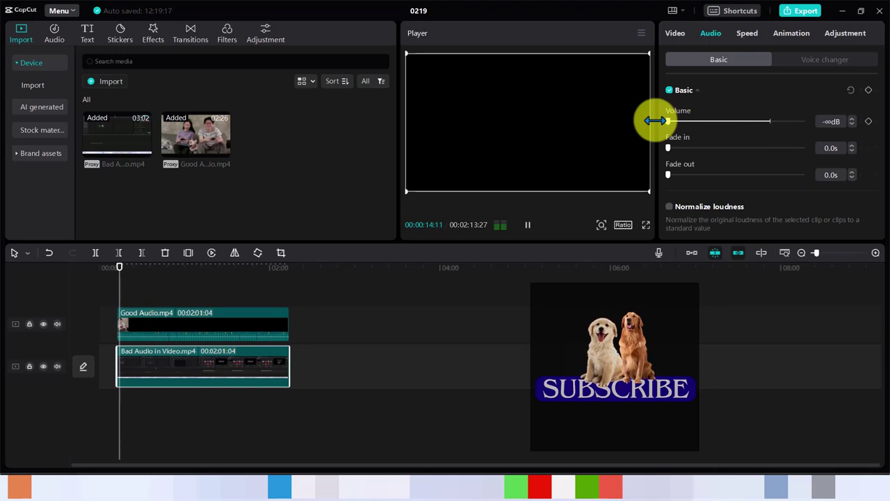
key(space)
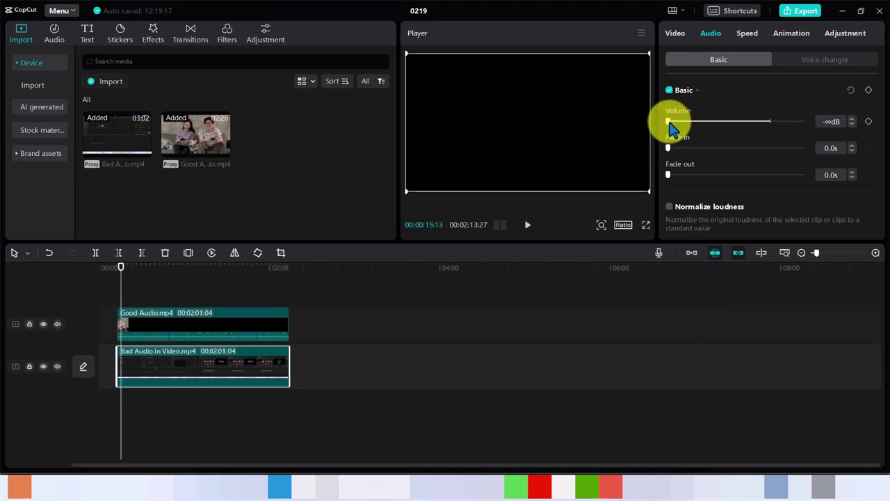
- Mute the Bad Audio clip again with its timeline volume line, ending at -∞dB
drag(670, 122, 768, 126)
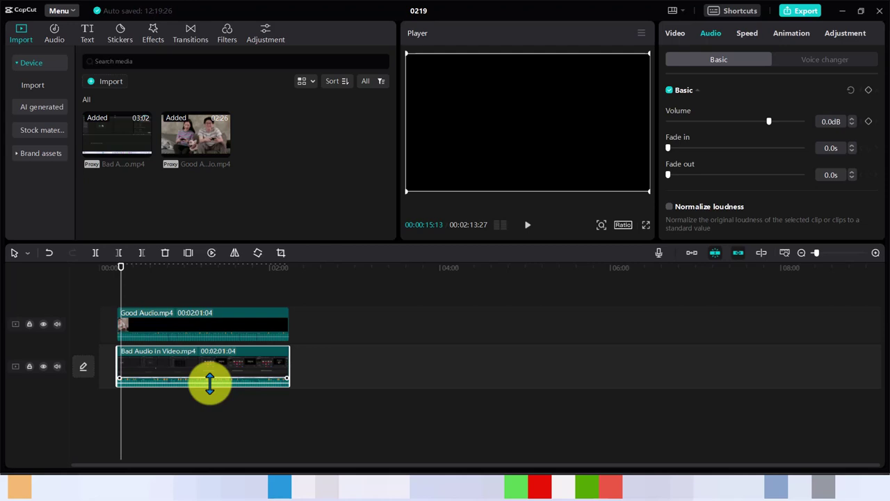
mouse_move(209, 381)
drag(209, 382, 208, 421)
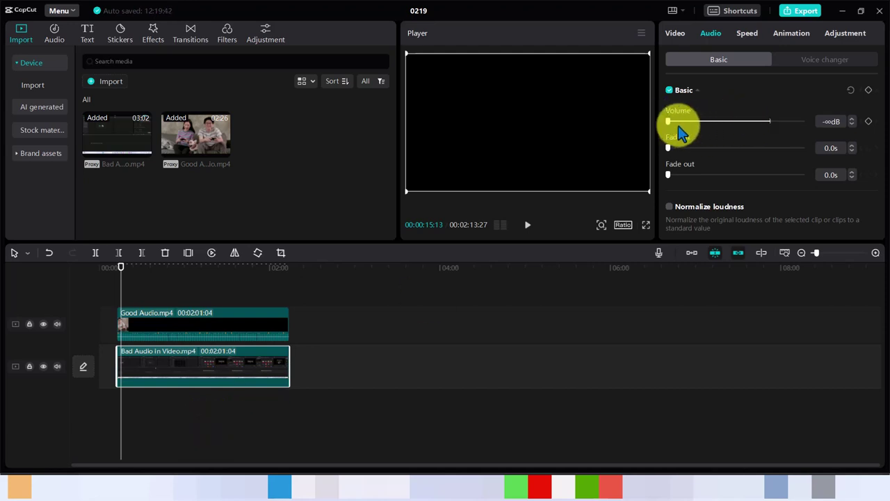
drag(669, 123, 771, 136)
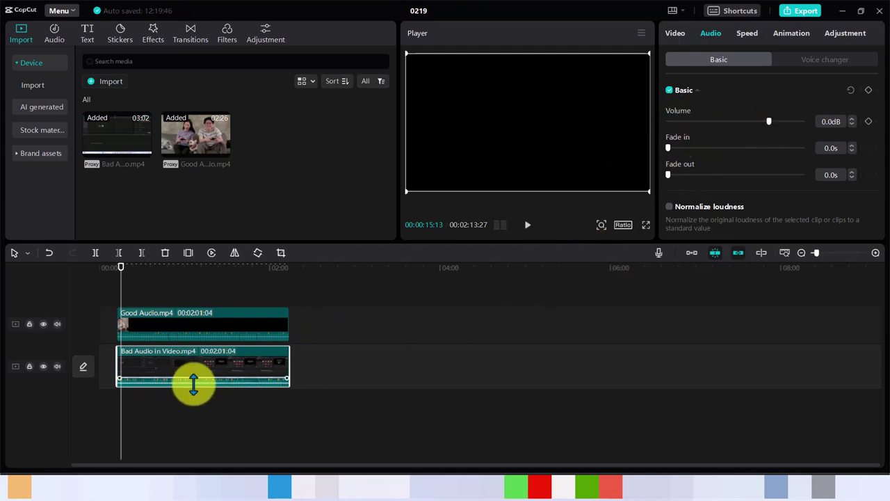
mouse_move(197, 384)
drag(197, 385, 201, 442)
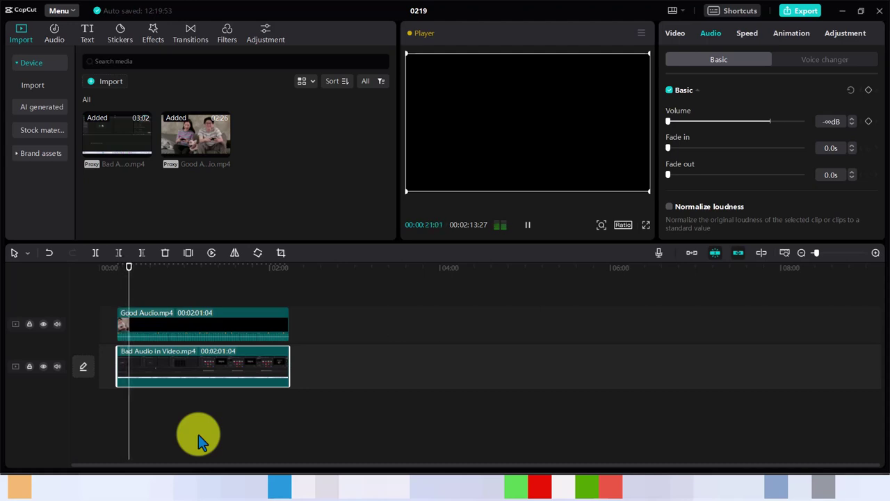
- Move the muted Bad Audio clip to a new track above Good Audio and preview around 53 seconds
key(space)
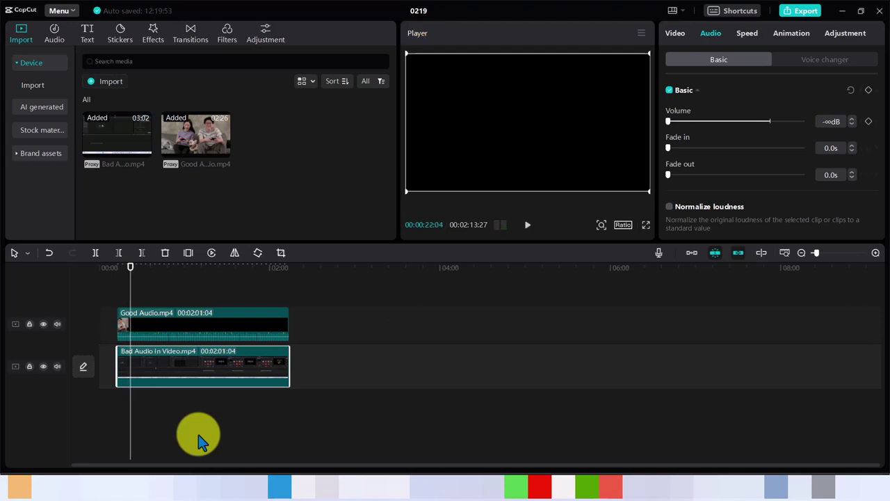
mouse_move(198, 372)
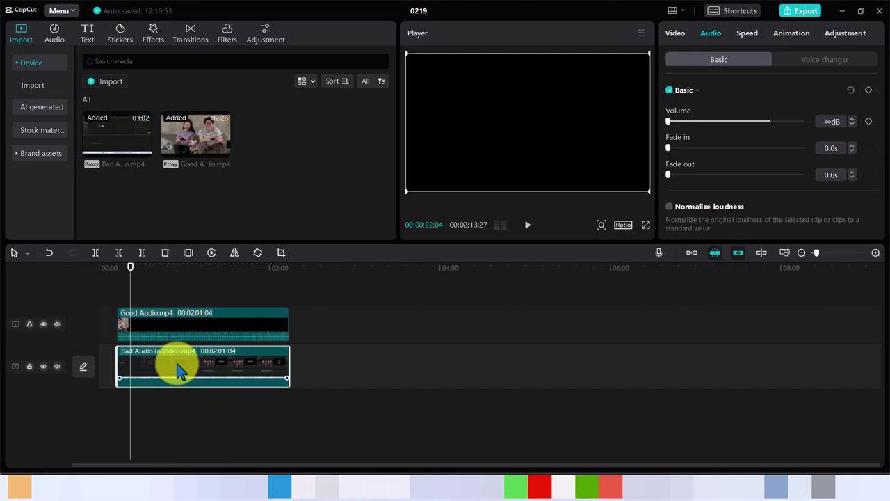
drag(191, 372, 193, 301)
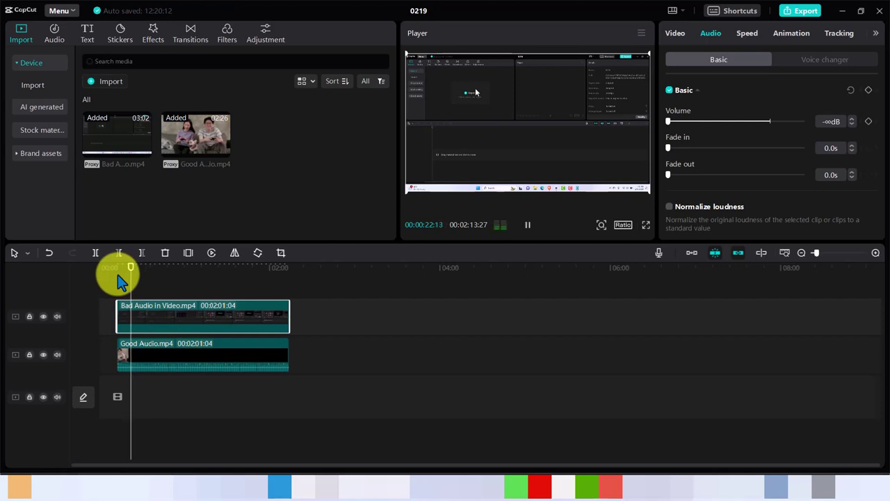
drag(140, 278, 177, 275)
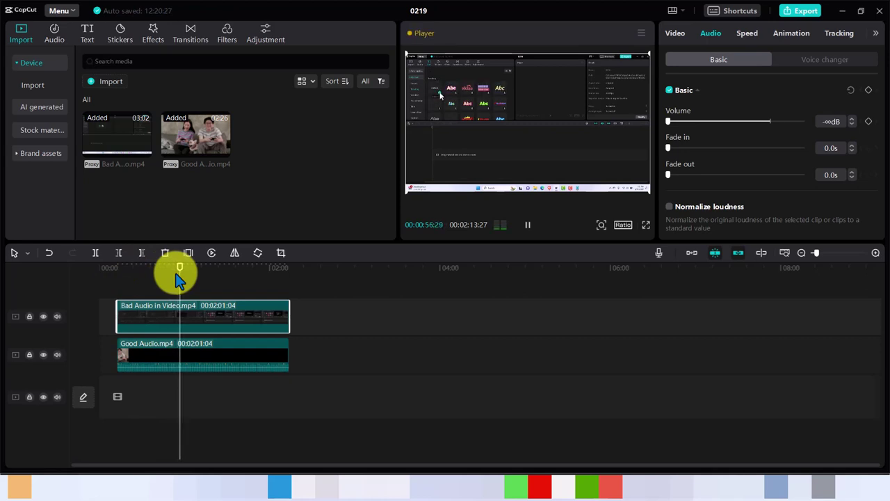
key(space)
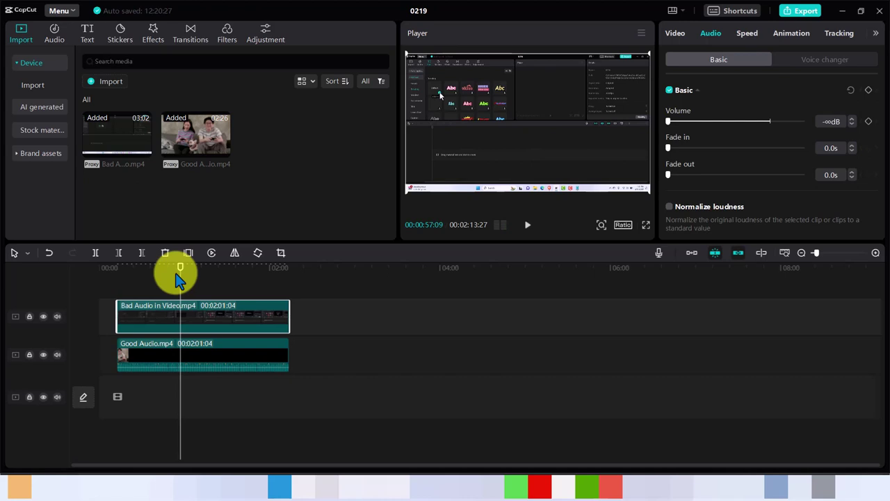